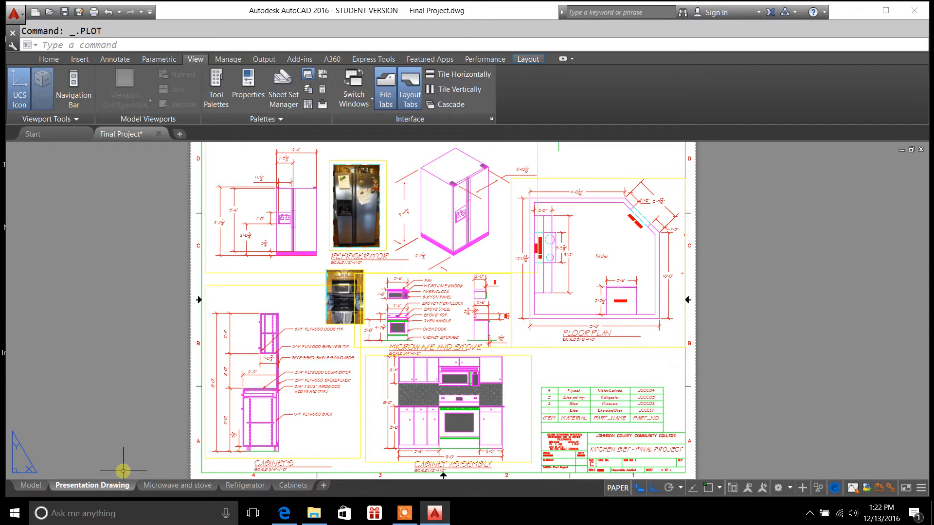
# Compare the drawings in model space with the Presentation Drawing layout
pyautogui.moveTo(111, 490)
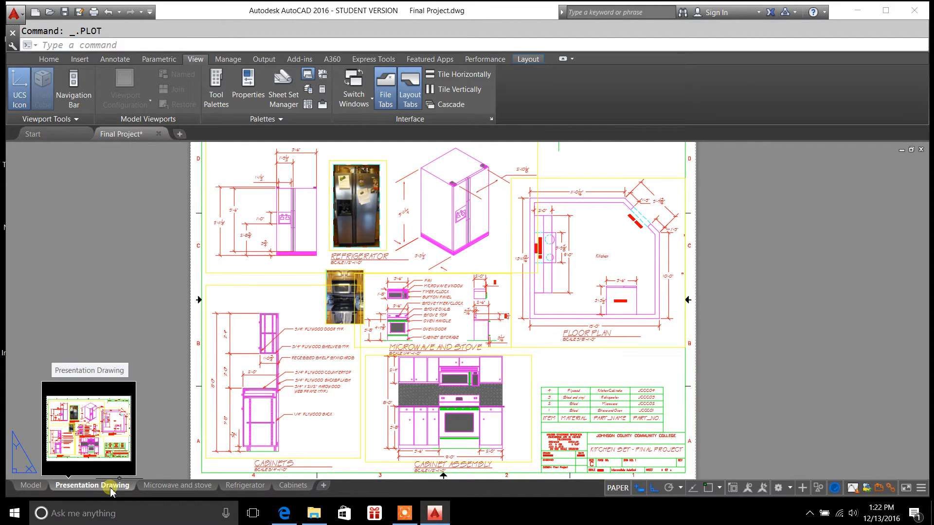
pyautogui.click(31, 485)
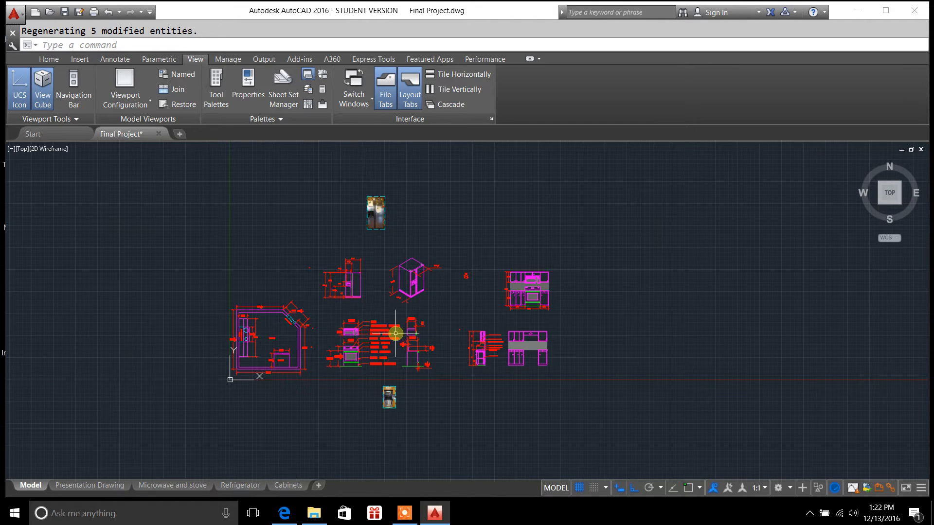
pyautogui.click(110, 486)
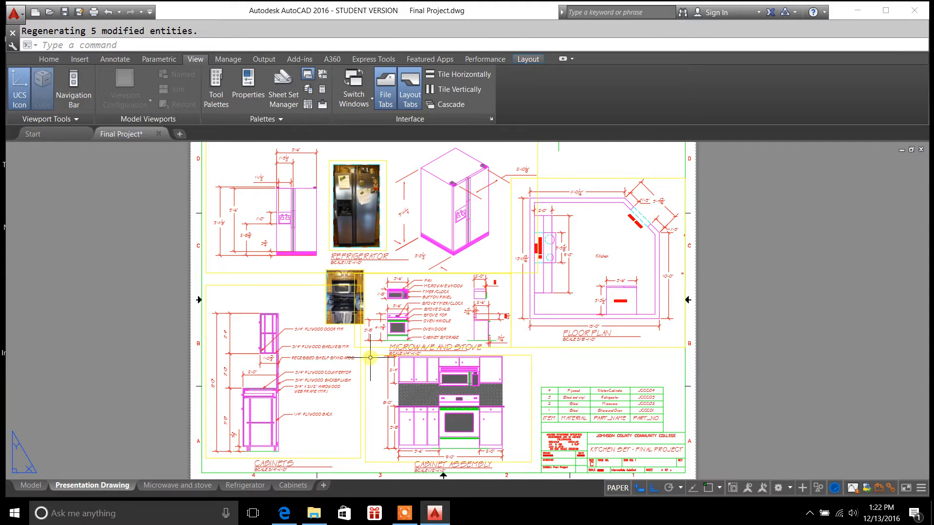
# Examine the Cabinets viewport on the Presentation Drawing layout against the full-size cabinet section in model space
pyautogui.moveTo(70, 489)
pyautogui.click(256, 286)
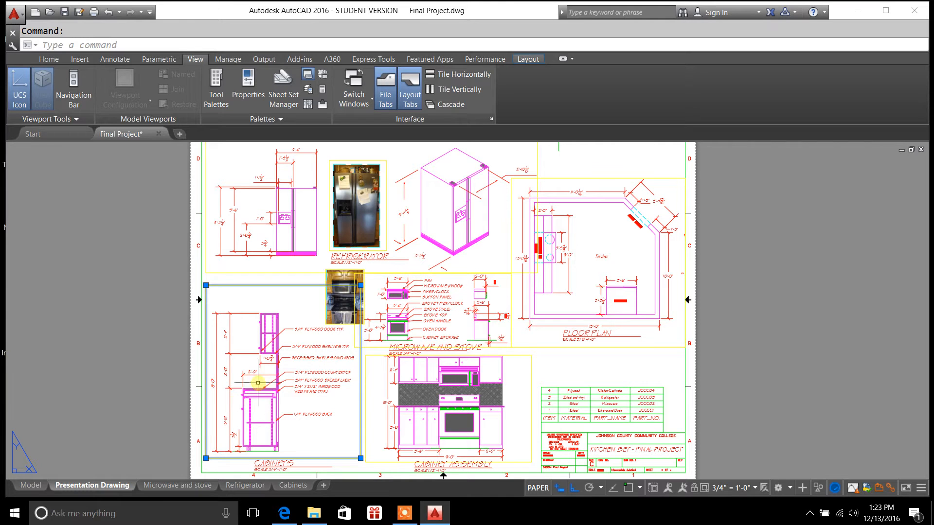
pyautogui.click(31, 486)
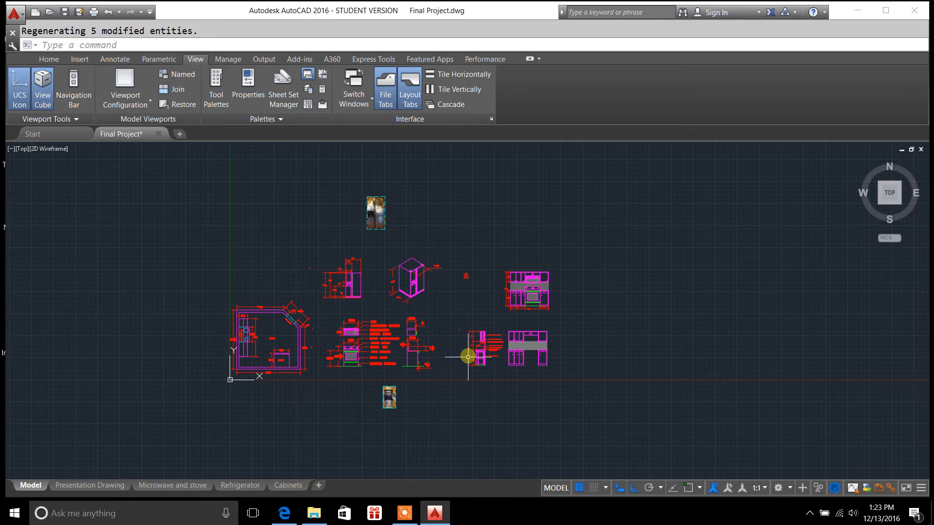
pyautogui.scroll(5, 475, 359)
pyautogui.scroll(2, 475, 359)
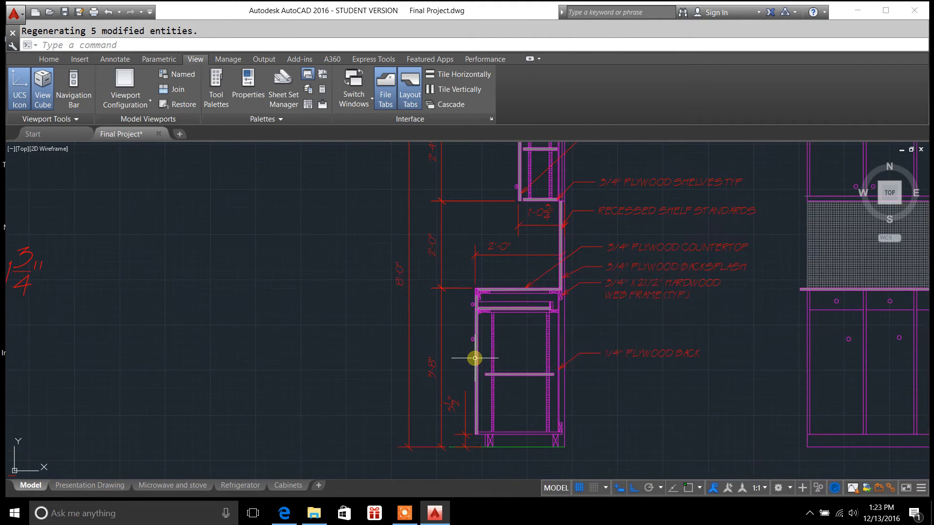
pyautogui.scroll(-1, 475, 359)
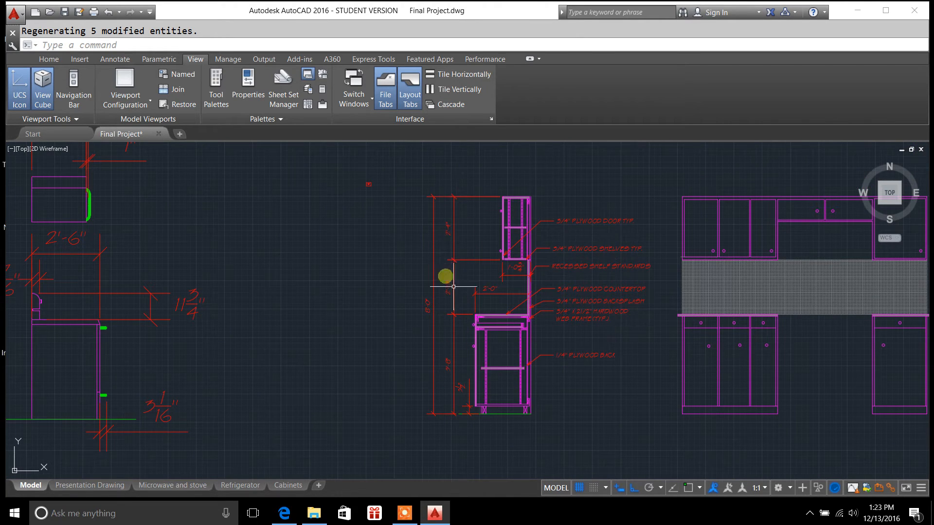
pyautogui.click(74, 486)
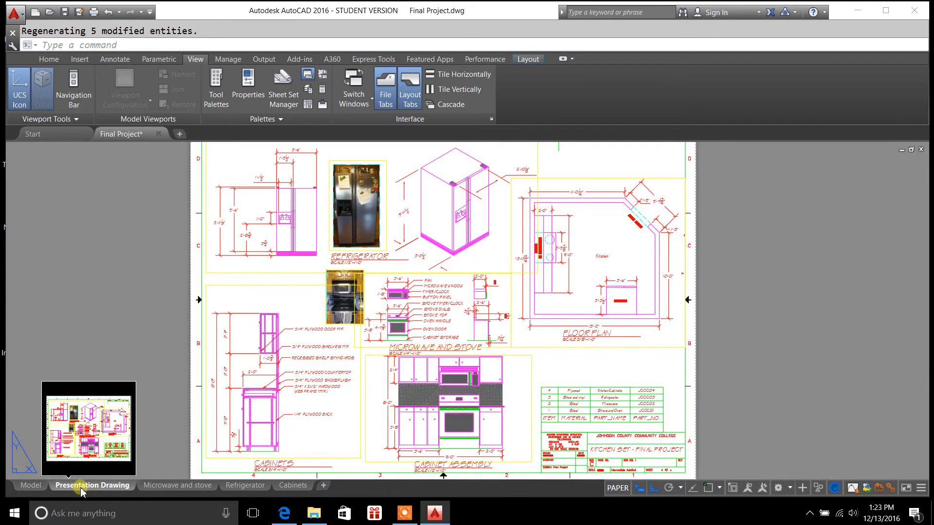
# Check the viewport scales of the Cabinets, Cabinet Assembly, Floor Plan, and Microwave and Stove views on the Presentation Drawing layout
pyautogui.click(361, 379)
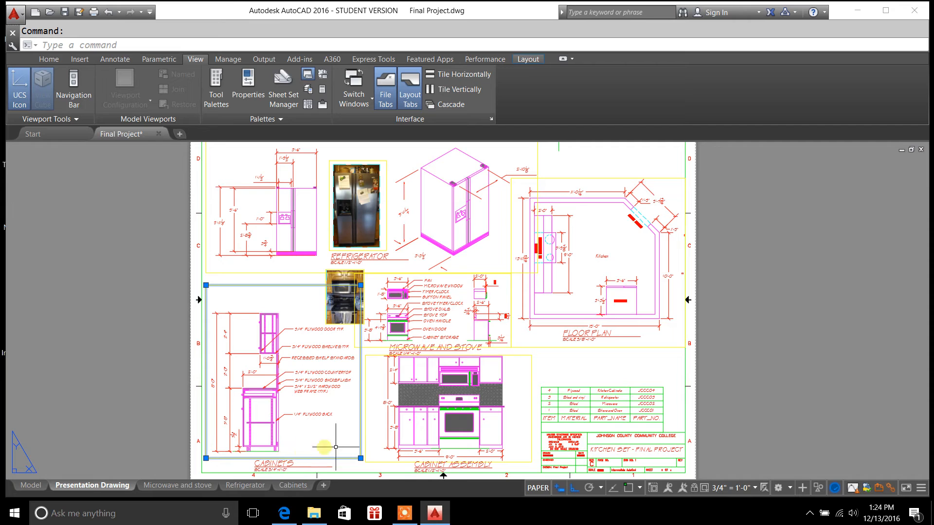
pyautogui.click(375, 462)
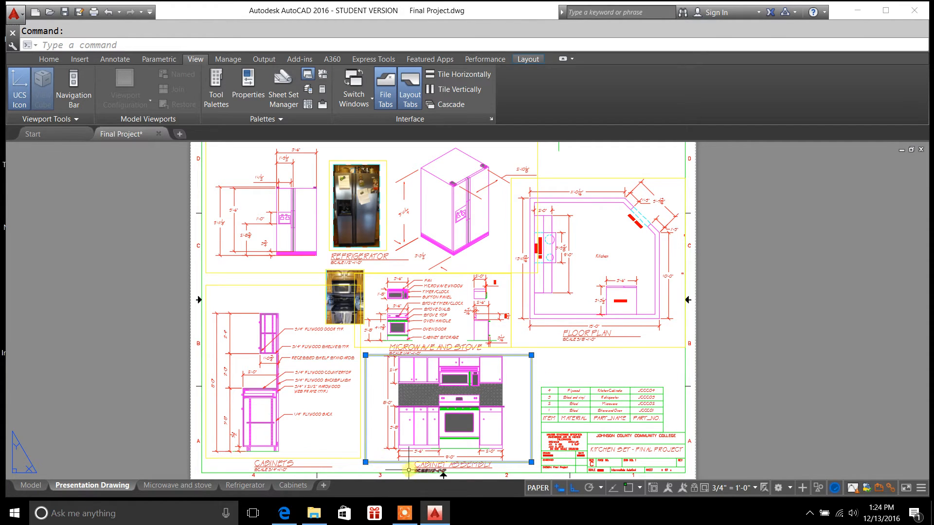
pyautogui.scroll(2, 409, 469)
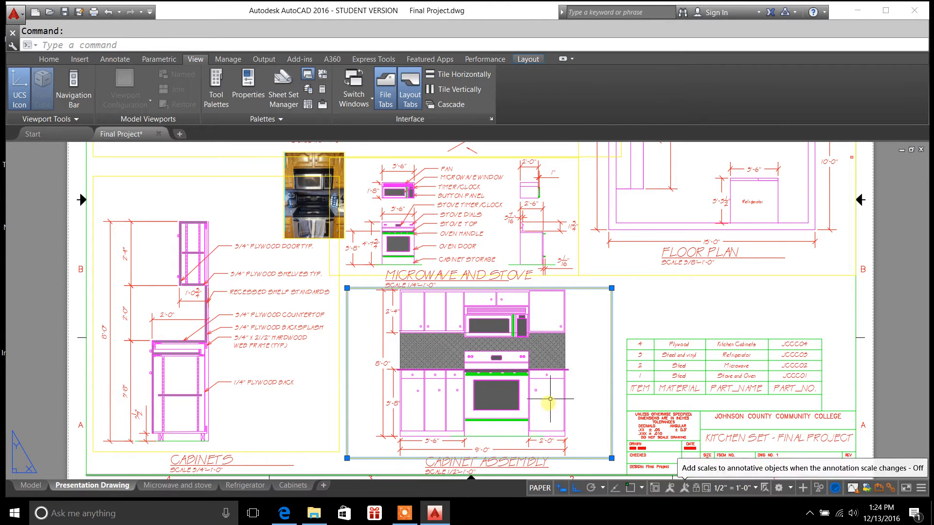
pyautogui.scroll(-2, 564, 372)
pyautogui.click(577, 311)
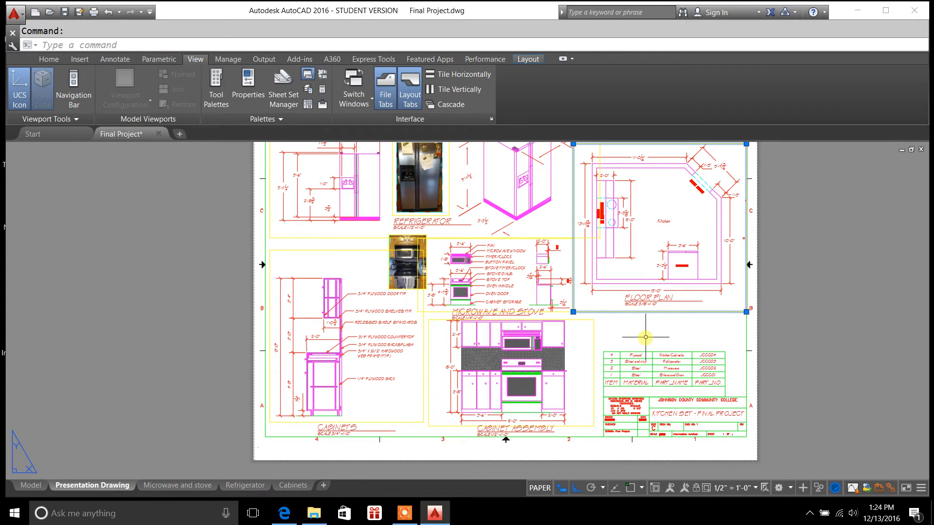
pyautogui.scroll(2, 647, 324)
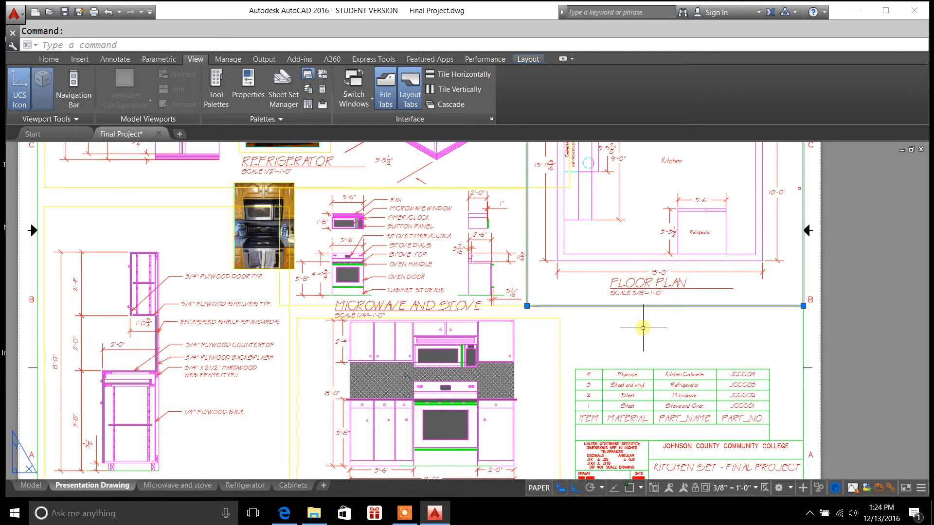
pyautogui.click(509, 306)
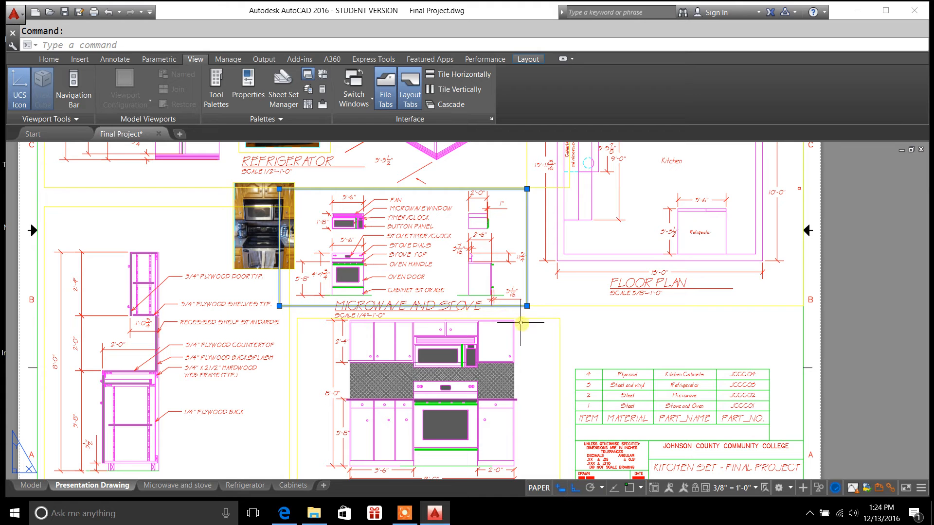
pyautogui.scroll(-2, 551, 331)
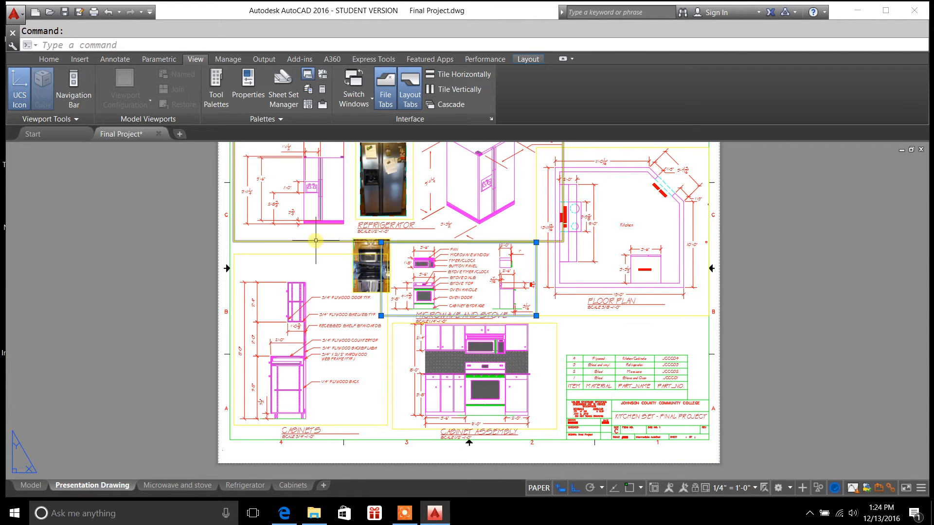
pyautogui.moveTo(188, 397); pyautogui.dragTo(185, 432, button='middle')
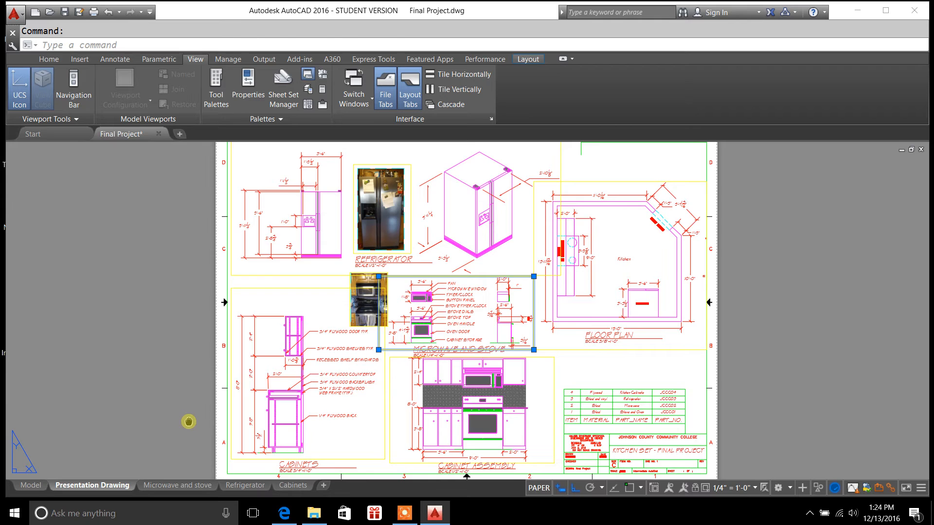
pyautogui.middleClick(189, 421)
pyautogui.middleClick(189, 421)
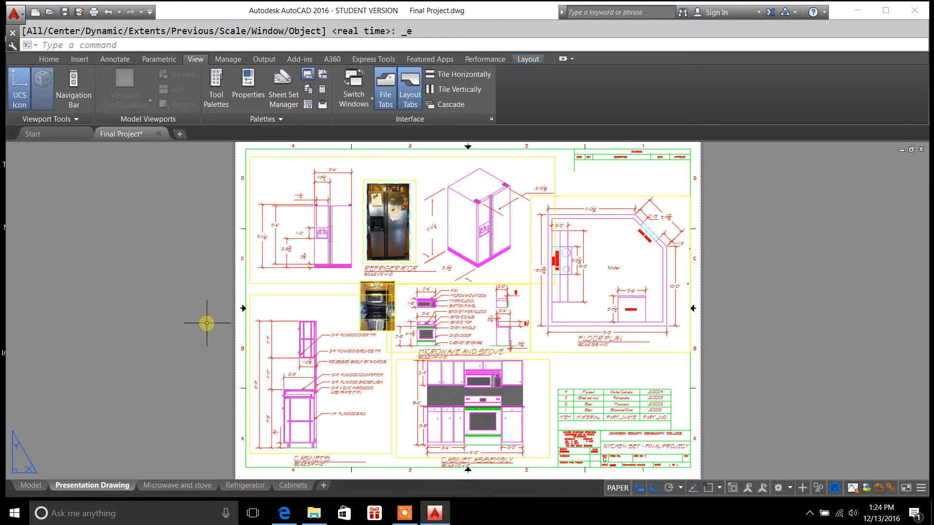
pyautogui.scroll(-4, 207, 324)
pyautogui.rightClick(104, 486)
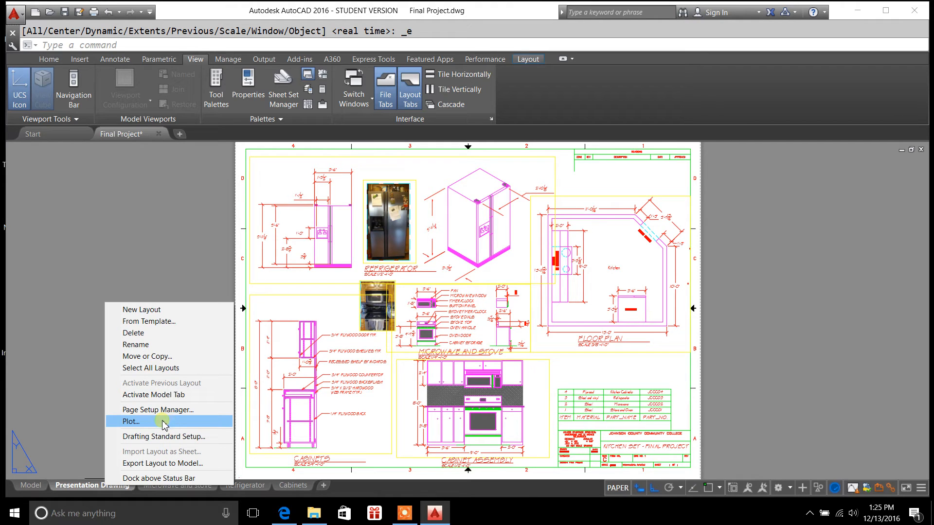
pyautogui.click(163, 422)
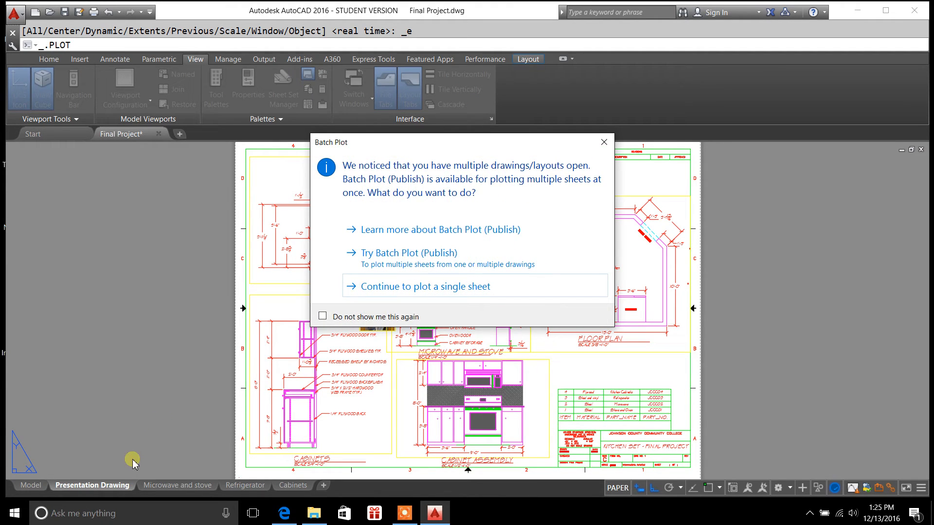
pyautogui.click(107, 488)
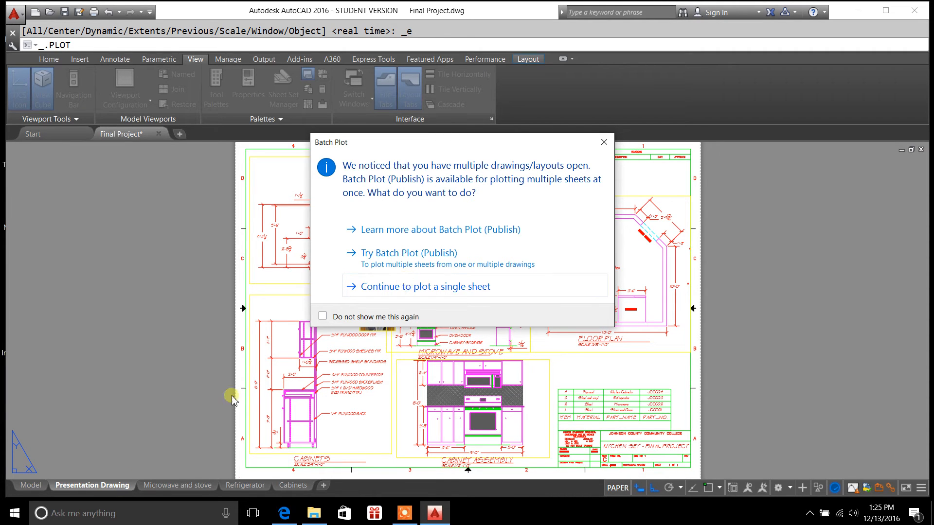
pyautogui.click(602, 144)
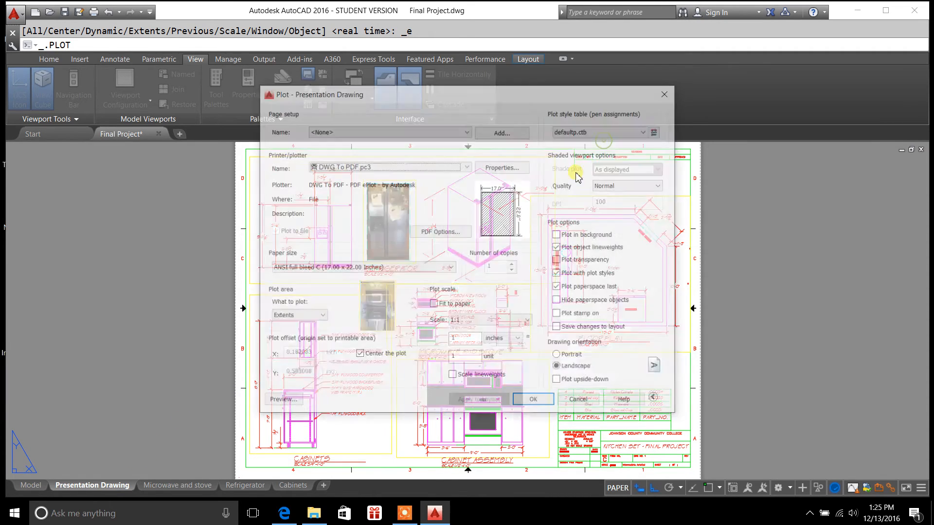
pyautogui.click(668, 92)
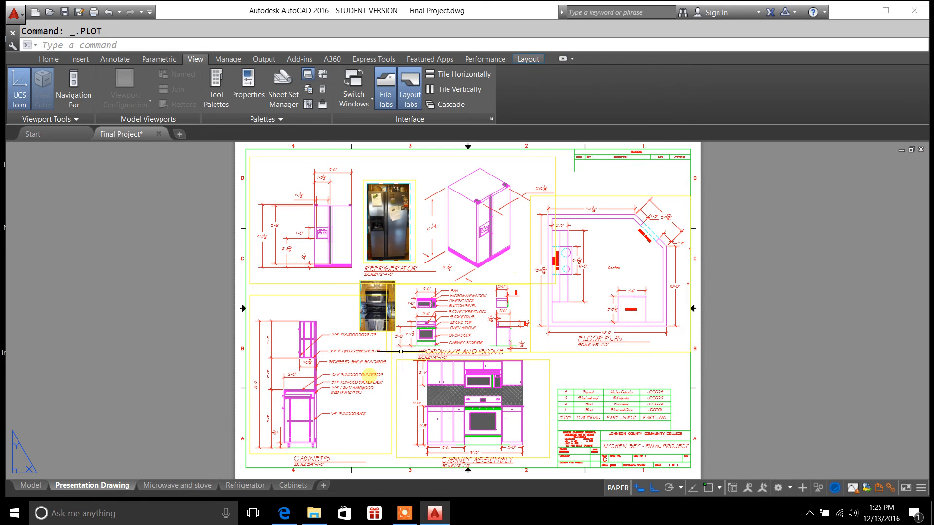
# Set up a single-sheet plot of the Presentation Drawing layout and generate its plot preview
pyautogui.rightClick(87, 488)
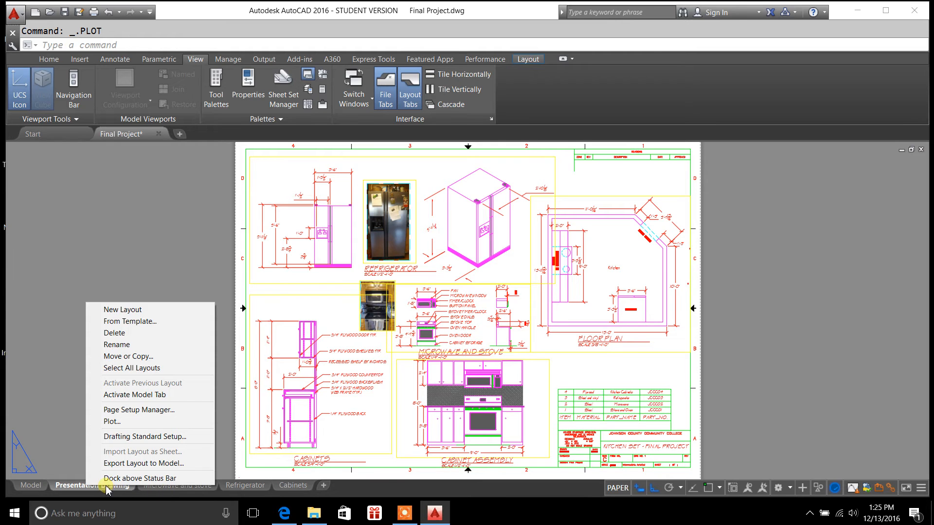
pyautogui.click(115, 422)
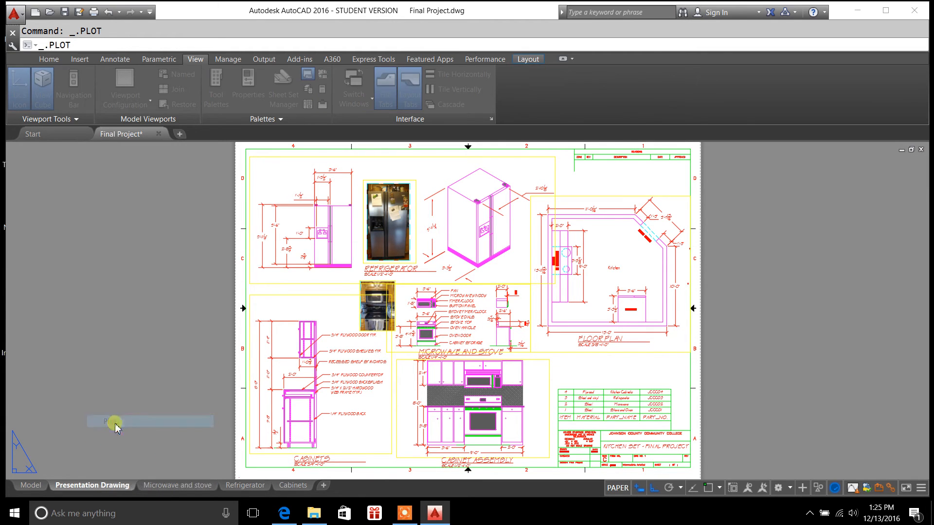
pyautogui.click(415, 288)
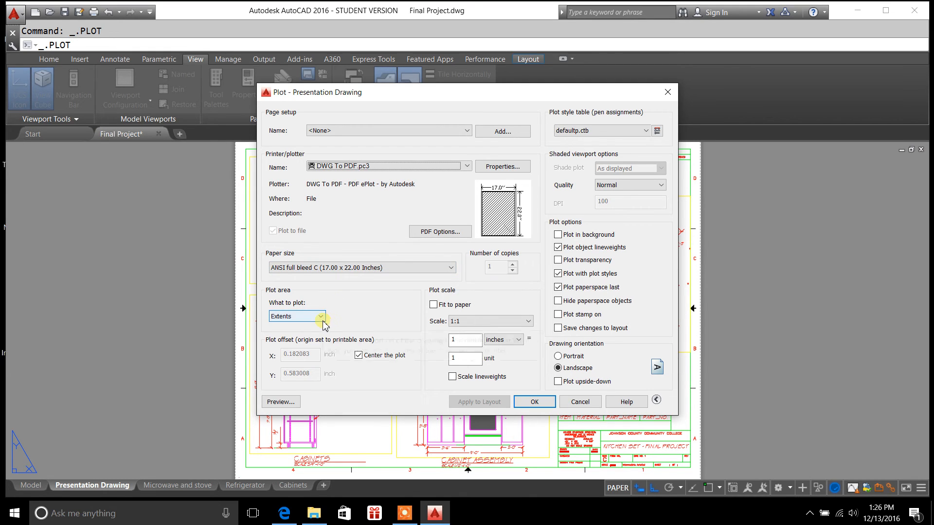
pyautogui.click(284, 402)
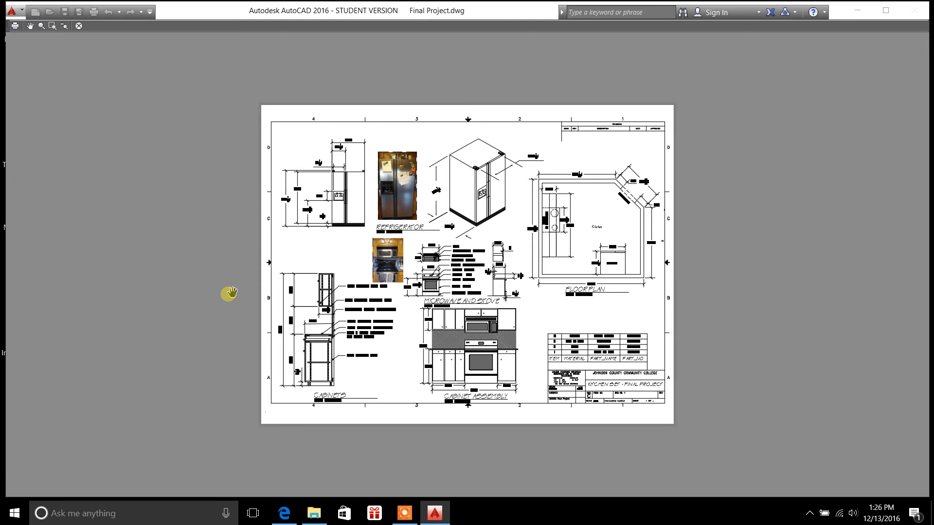
# Examine the views, floor plan, parts list and title block in the plot preview, and leave the plot without printing
pyautogui.scroll(4, 237, 293)
pyautogui.scroll(-4, 239, 292)
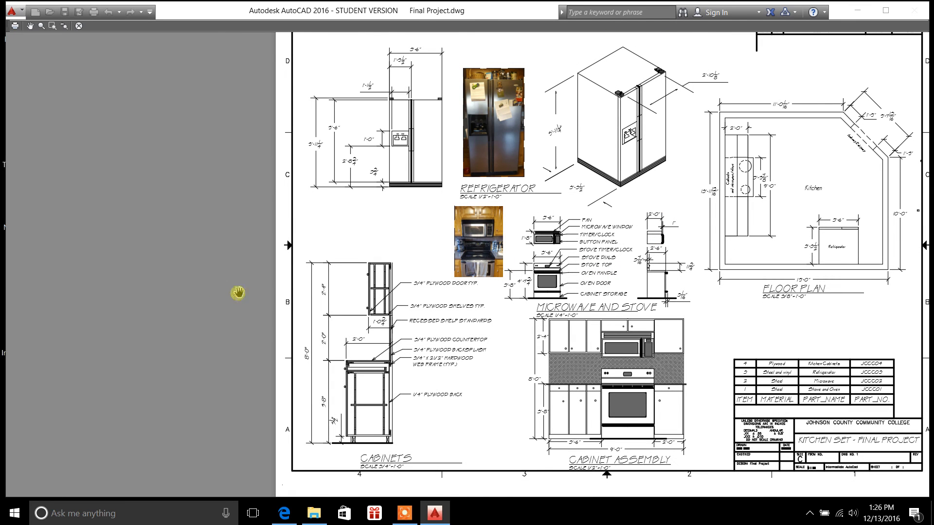
pyautogui.scroll(1, 485, 335)
pyautogui.moveTo(485, 341); pyautogui.dragTo(358, 340)
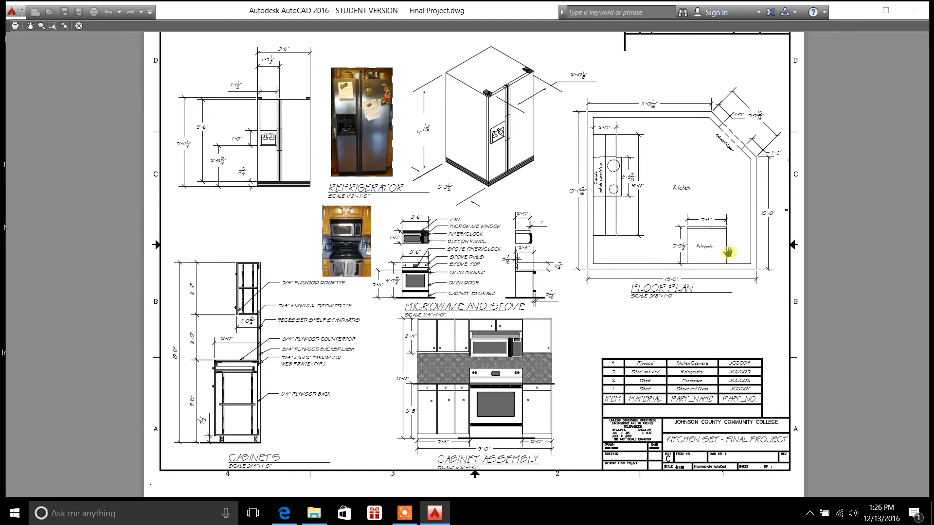
pyautogui.moveTo(719, 341); pyautogui.dragTo(720, 323)
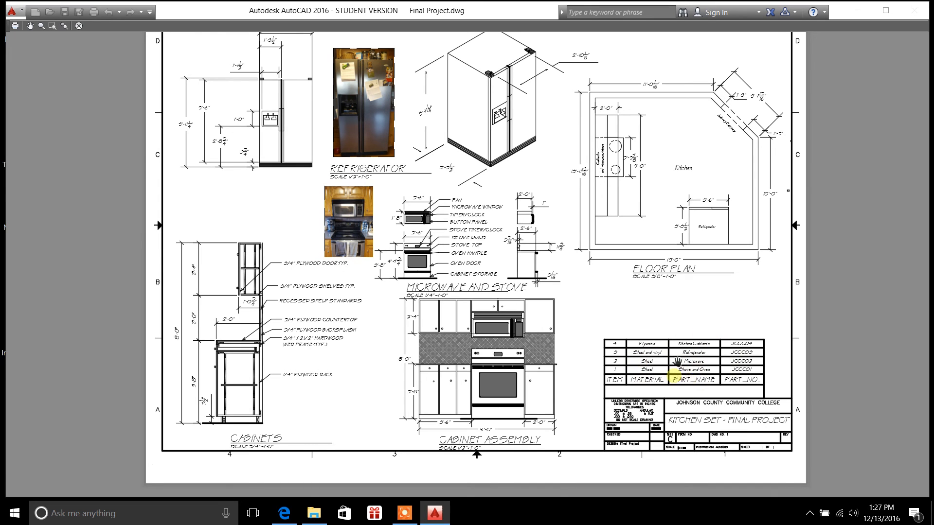
pyautogui.moveTo(661, 289); pyautogui.dragTo(684, 346)
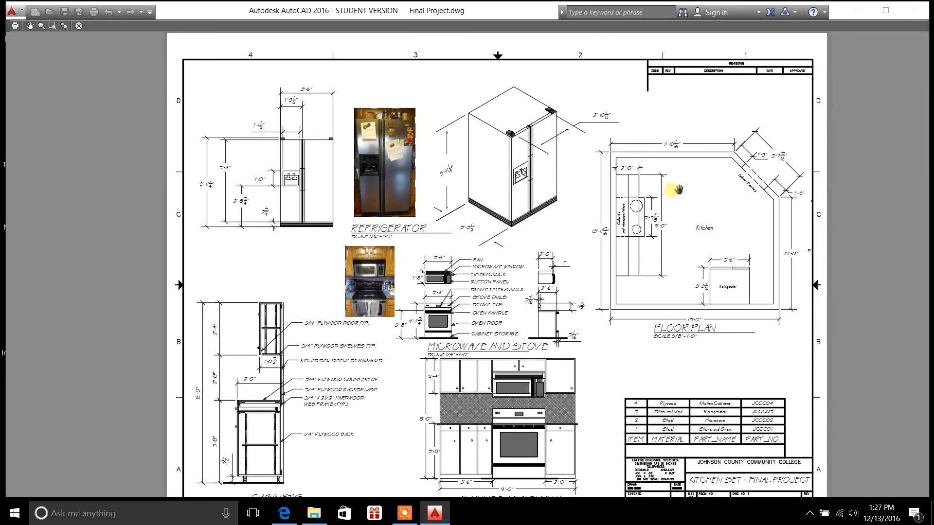
pyautogui.moveTo(697, 228); pyautogui.dragTo(691, 201)
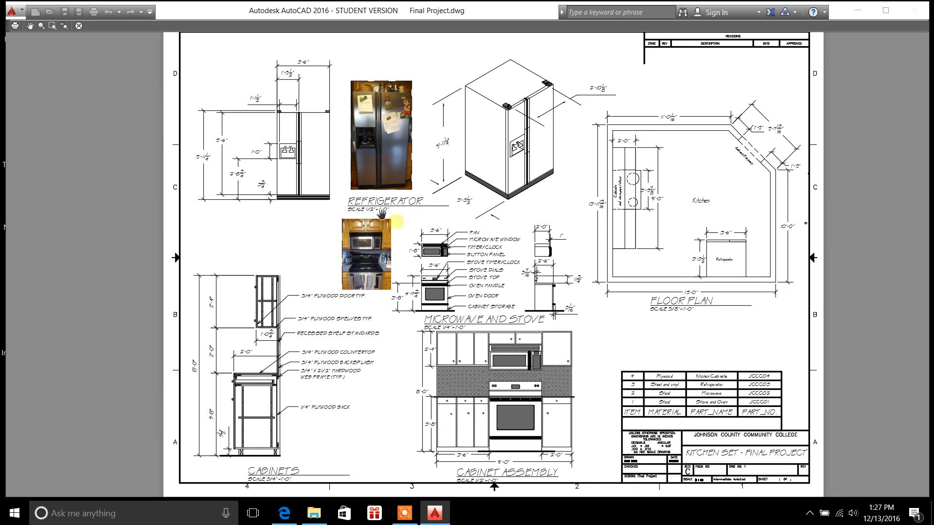
pyautogui.click(80, 27)
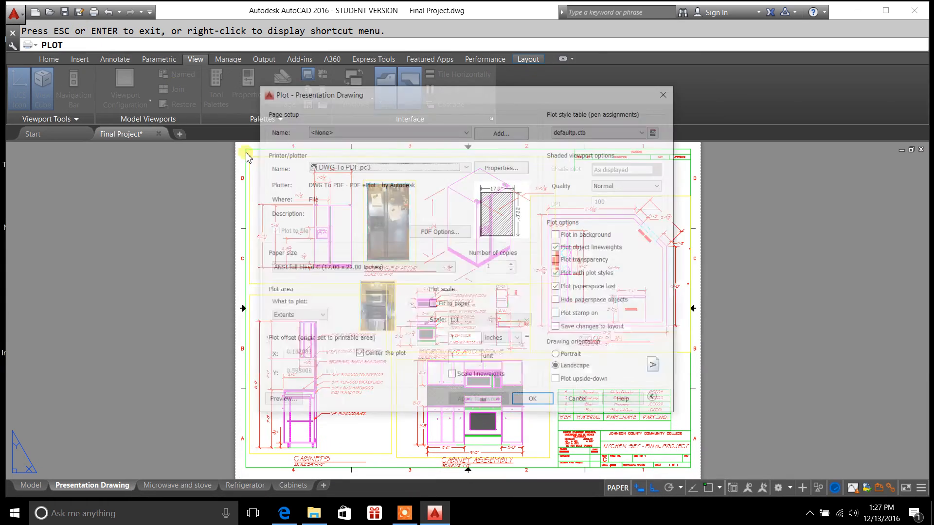
pyautogui.click(667, 92)
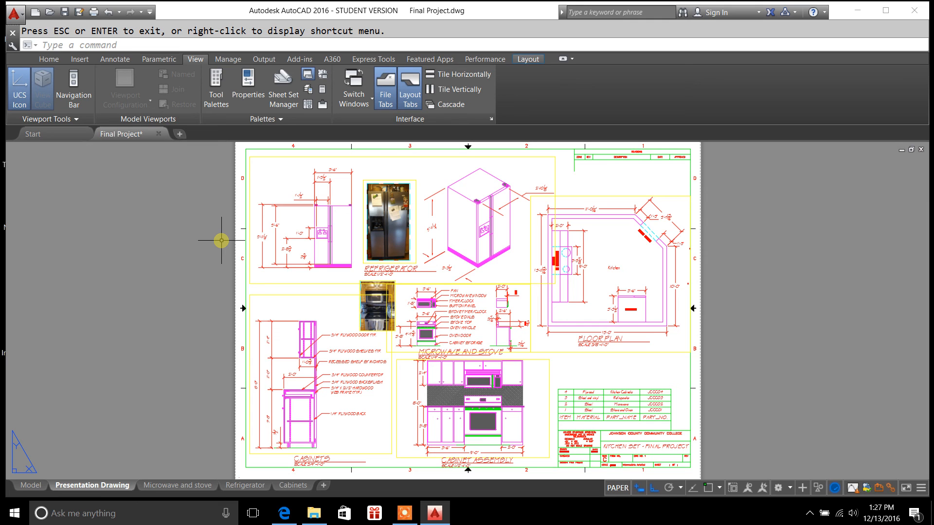
# Compare the saved page setup details of the Cabinets and Microwave and stove layouts in the Page Setup Manager
pyautogui.rightClick(122, 485)
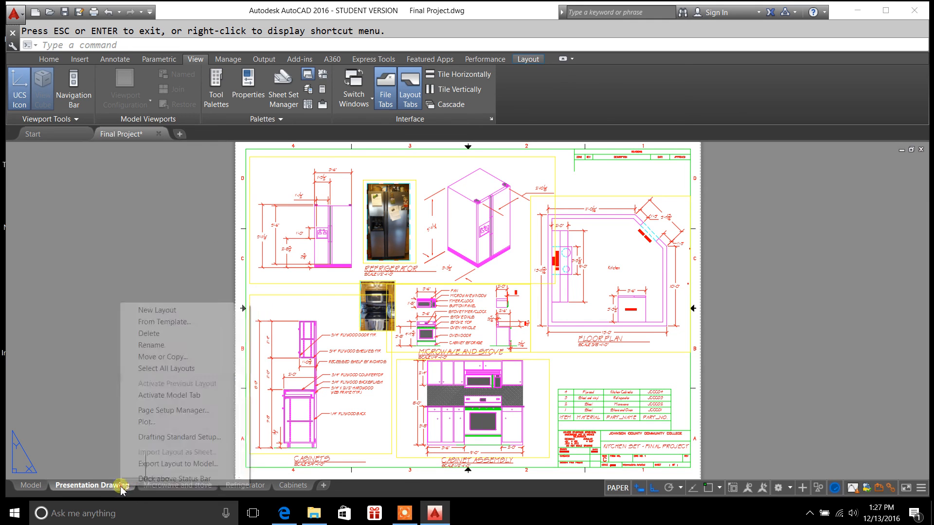
pyautogui.click(164, 412)
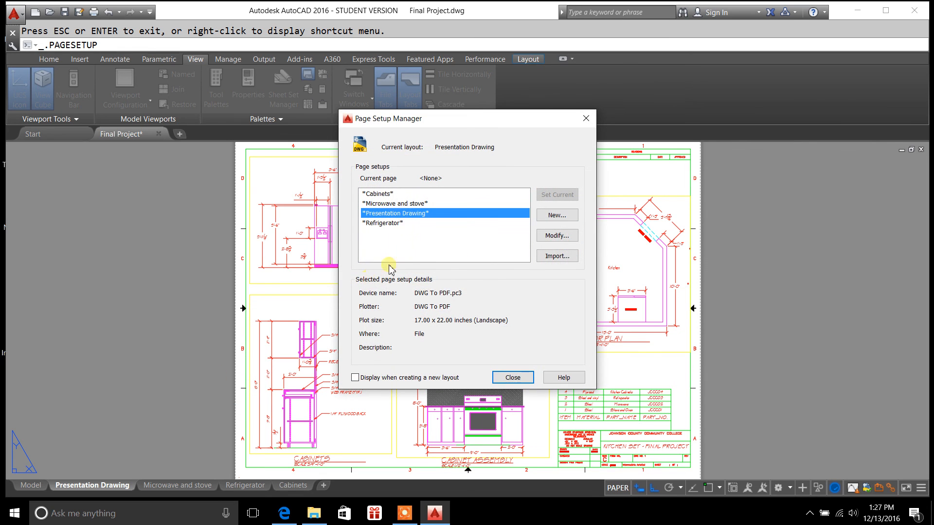
pyautogui.click(384, 194)
pyautogui.click(382, 203)
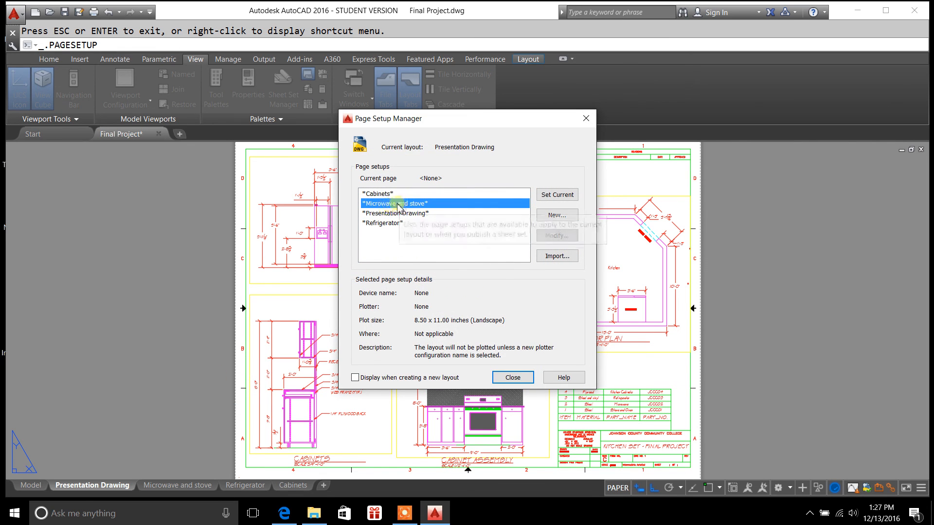
pyautogui.click(378, 194)
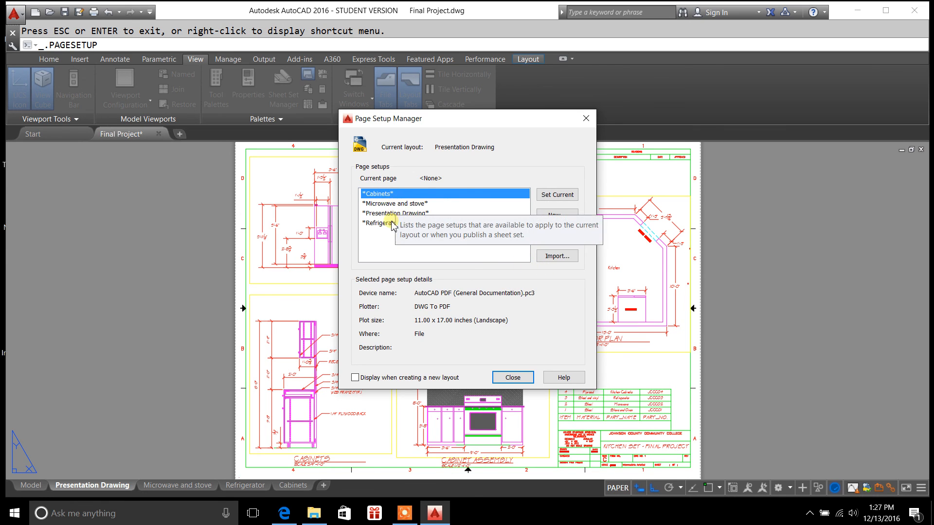
# Review the Presentation Drawing page setup's plotter, paper size, plot scale and plot style settings, and leave the page setup without changes
pyautogui.click(388, 214)
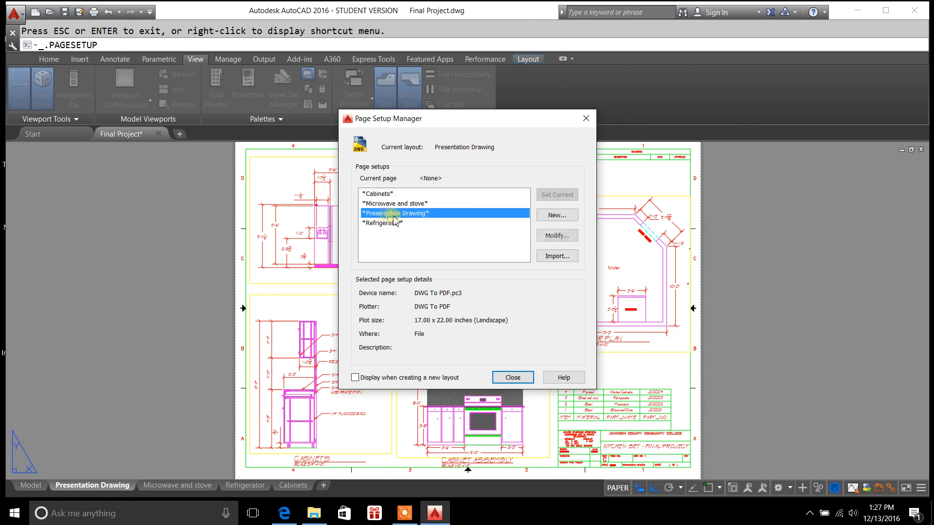
pyautogui.click(556, 237)
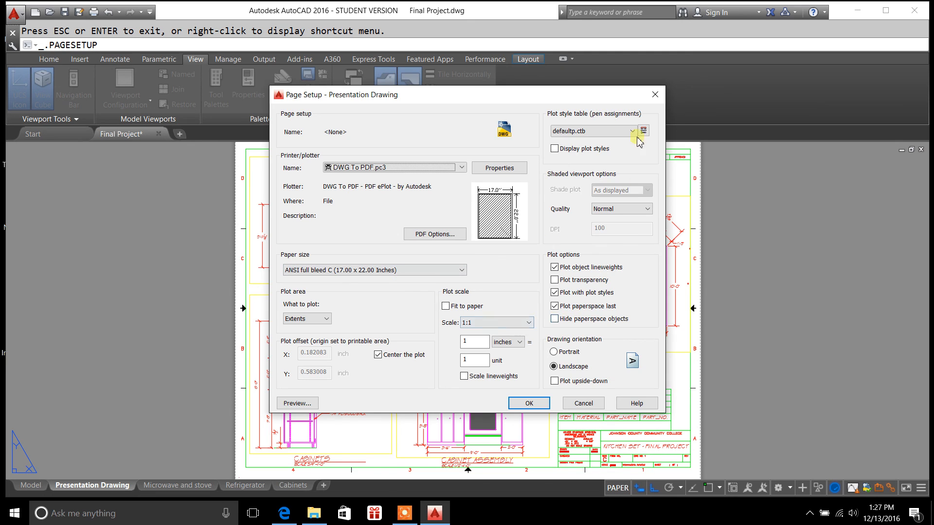
pyautogui.click(653, 97)
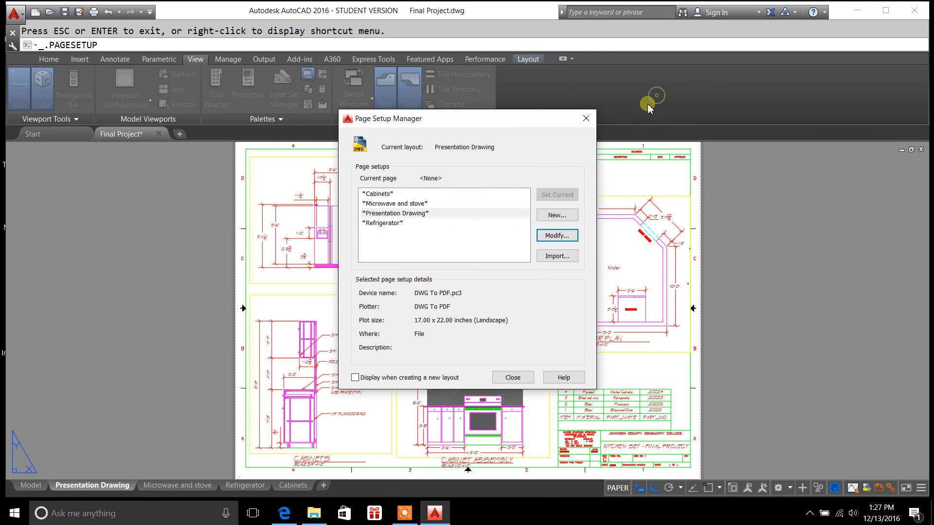
pyautogui.click(586, 122)
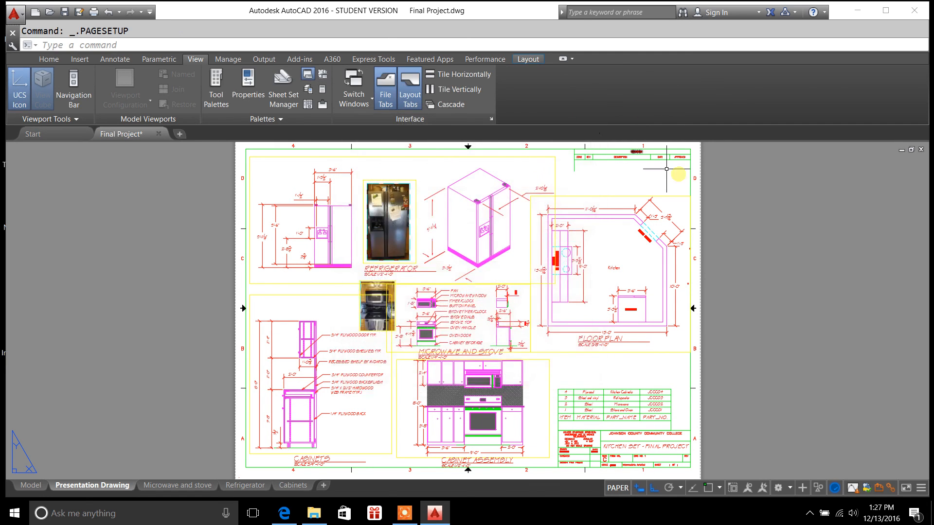